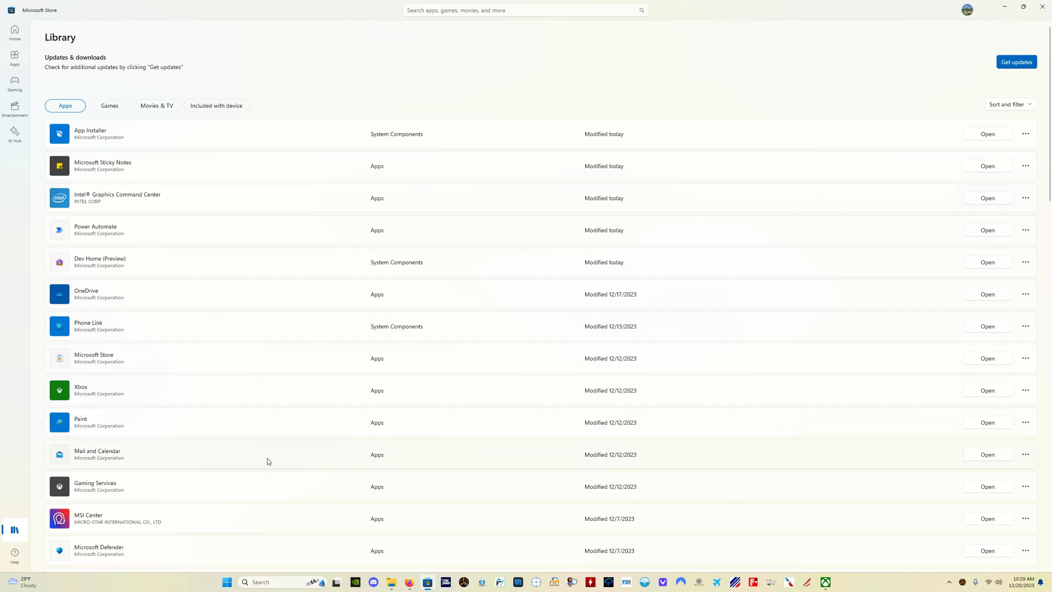
Step: Run Get updates in the Microsoft Store Library so all apps and games report up to date
mouse_move(427, 585)
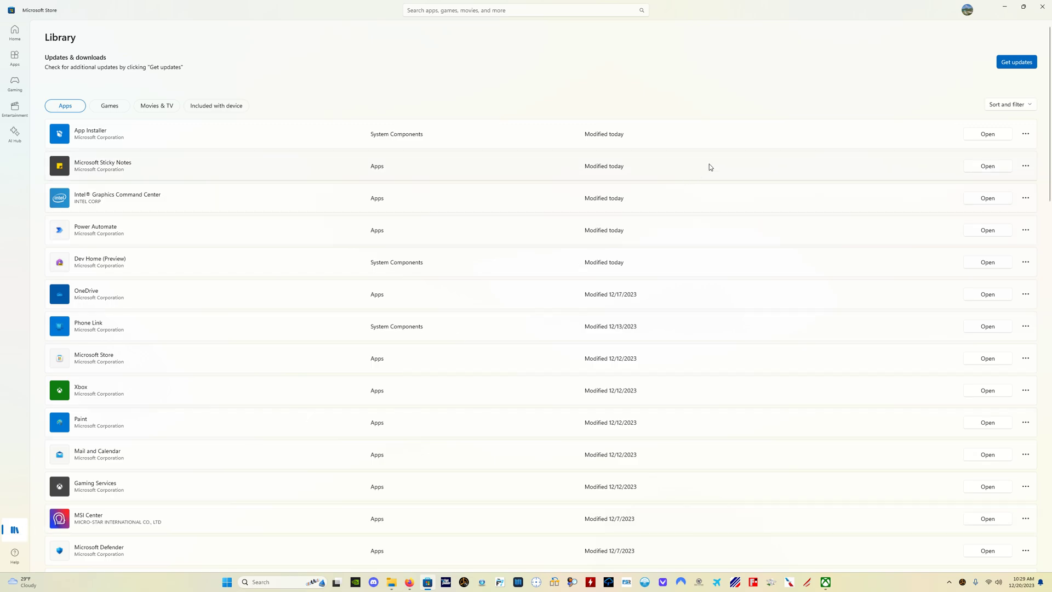
left_click(1018, 62)
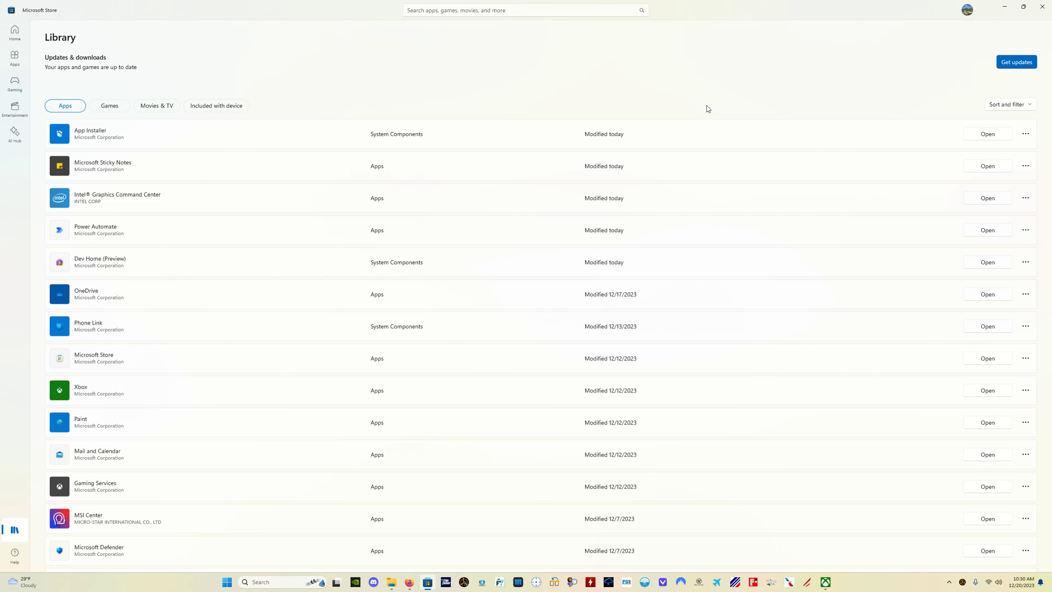
Step: Open C:\XboxGames in File Explorer to view GameSave and two Flight Simulator folders, then return to Xbox
key("alt+Tab")
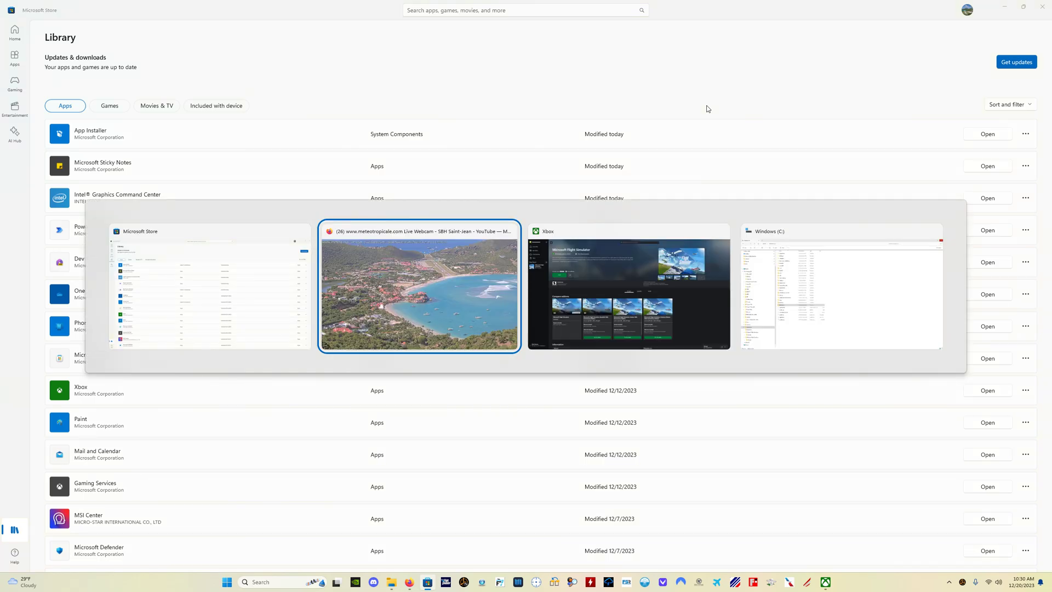
key("alt+Tab")
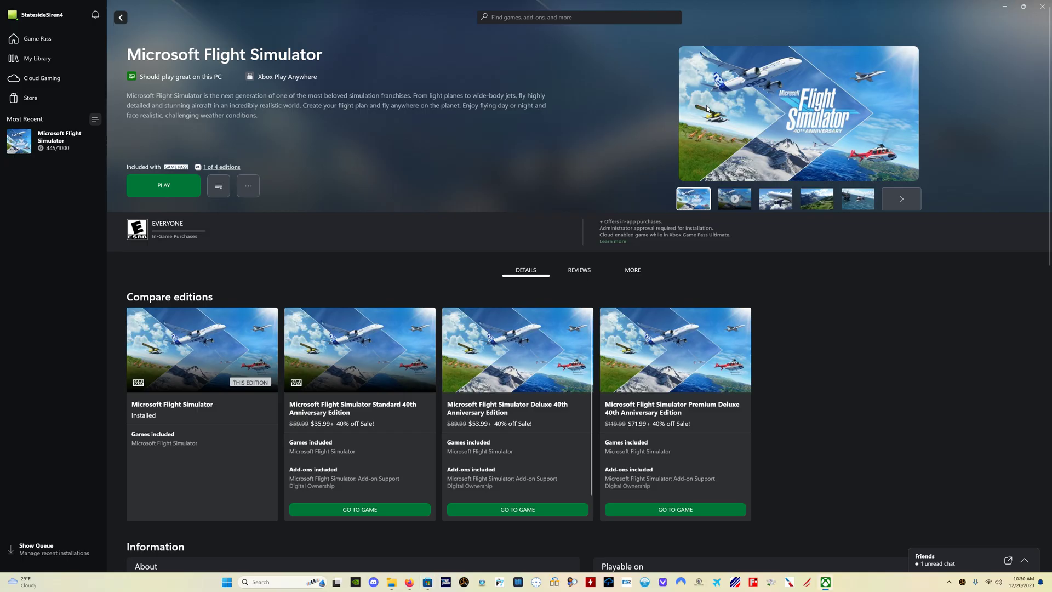
key("alt+Tab")
key("alt+Tab")
key("alt+Tab")
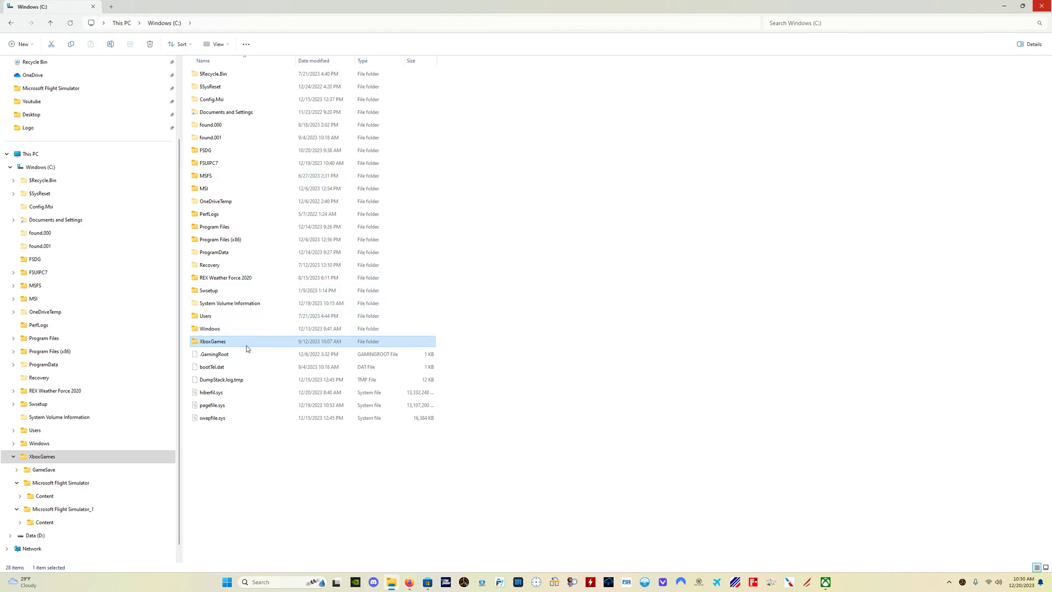
mouse_move(244, 344)
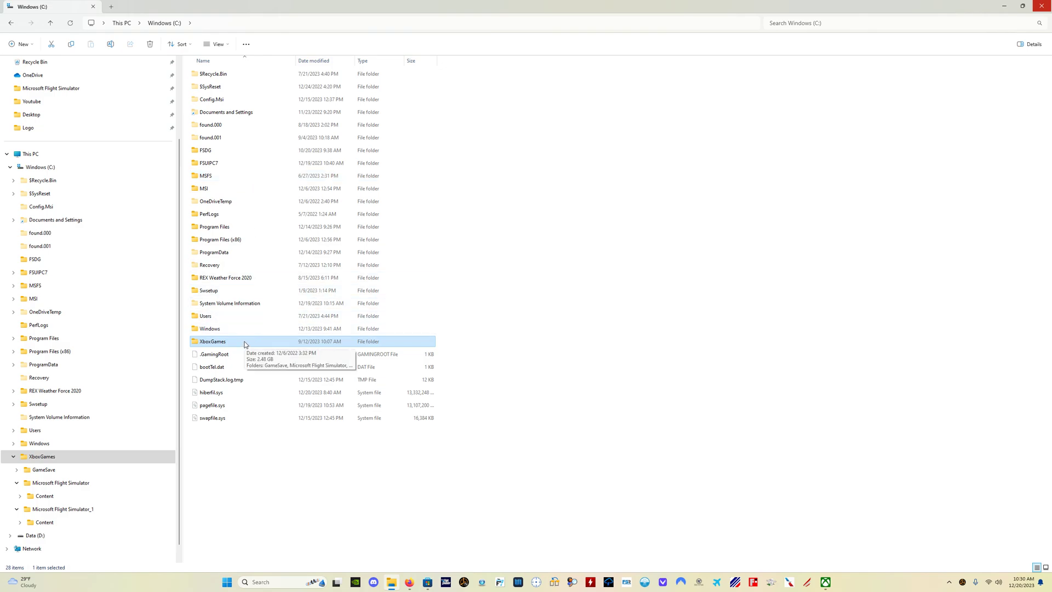
double_click(245, 343)
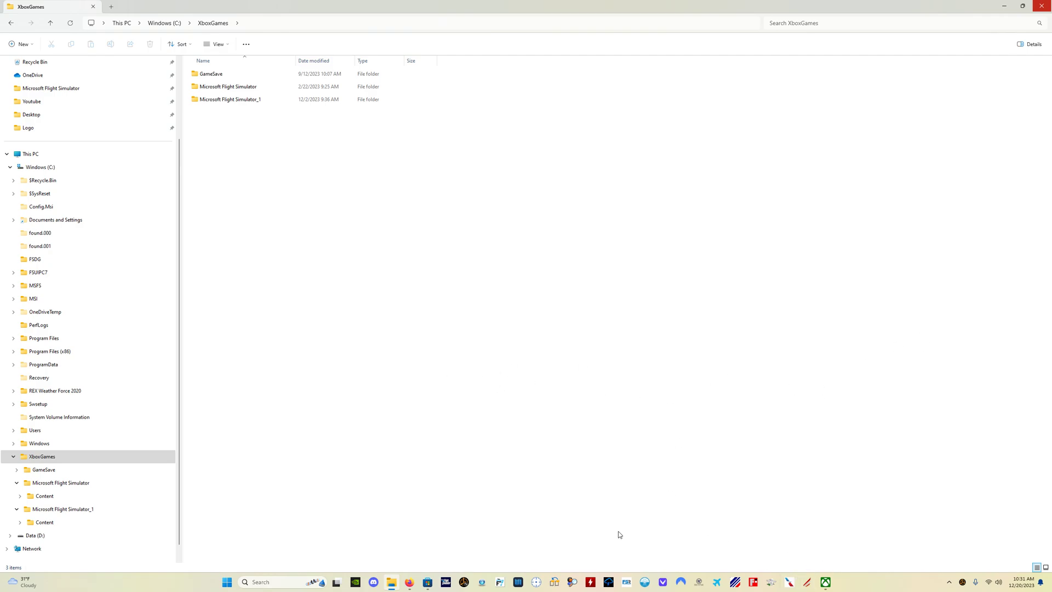
left_click(826, 583)
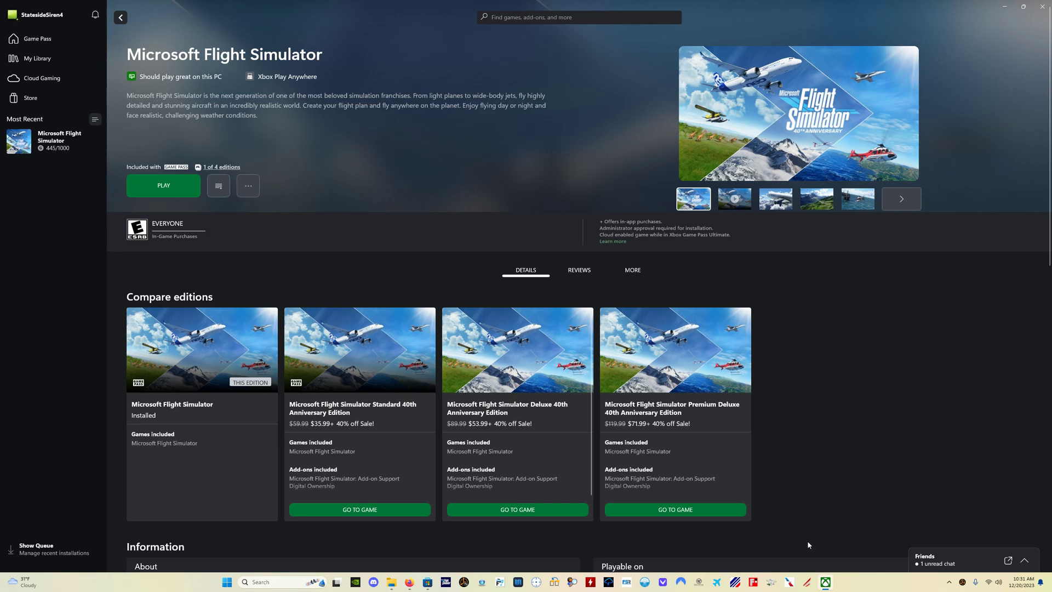
Step: Open Microsoft Flight Simulator's More actions menu, offering share, manage and uninstall options
left_click(9, 18)
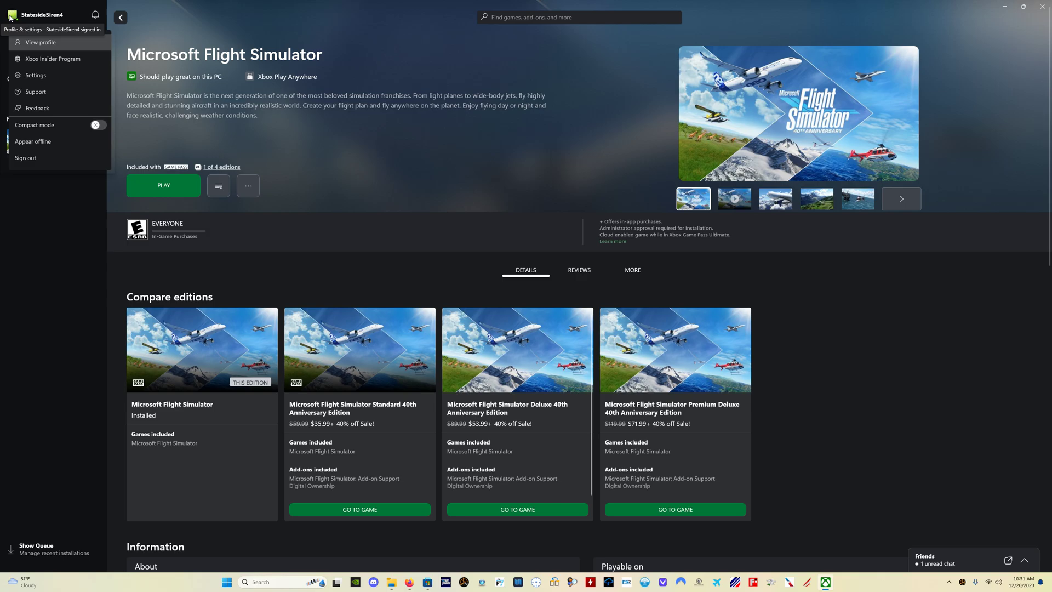
left_click(35, 238)
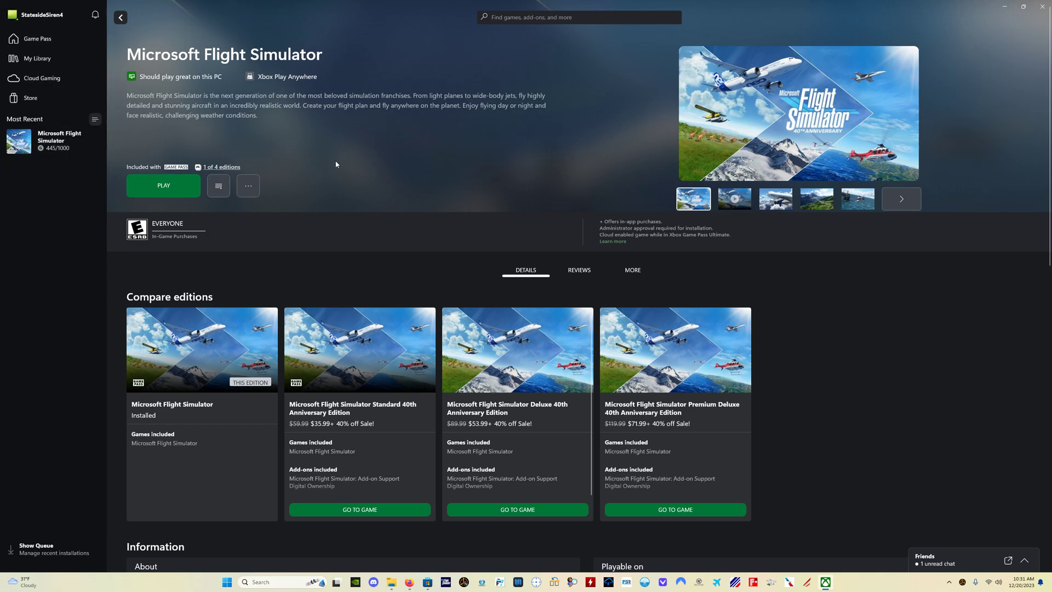
left_click(251, 191)
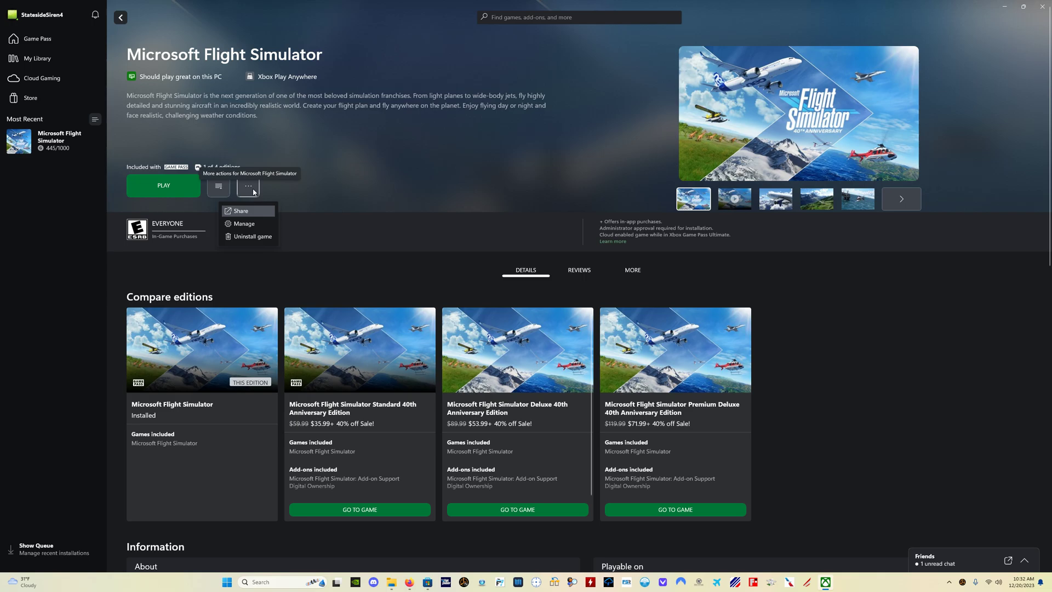
Step: Open Flight Simulator's Manage window, showing download priority 'According to settings', then close it
left_click(247, 224)
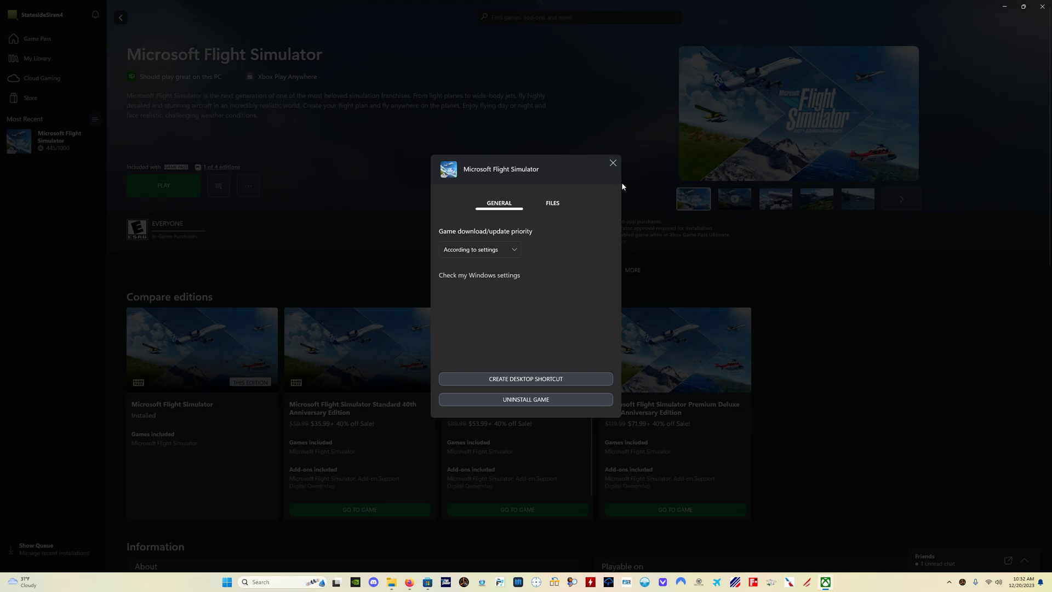
left_click(612, 165)
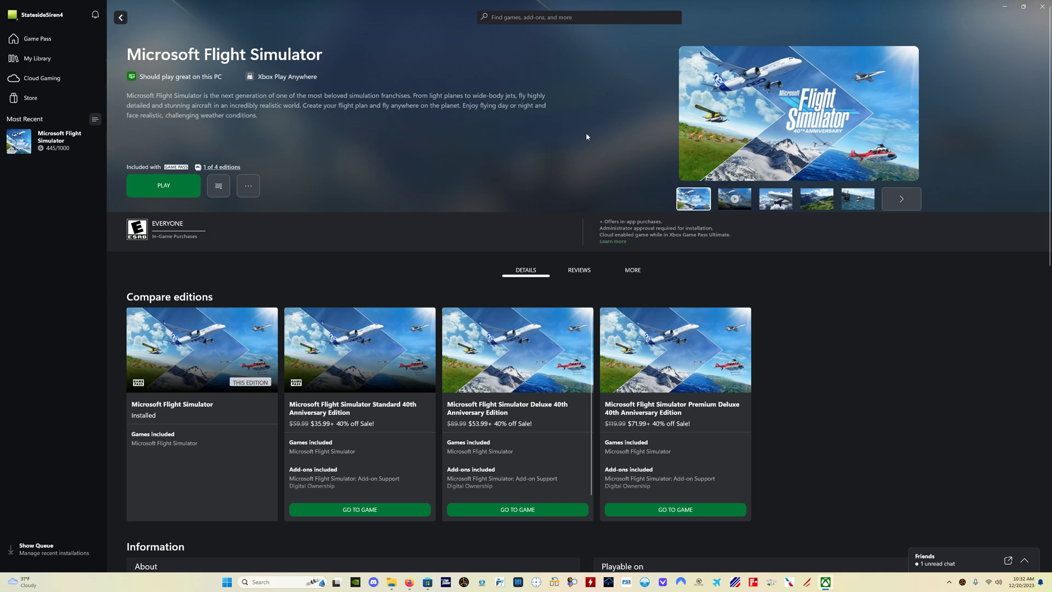
Step: Go to Settings > General > Install Options, where C:\XboxGames is the default install folder
left_click(13, 17)
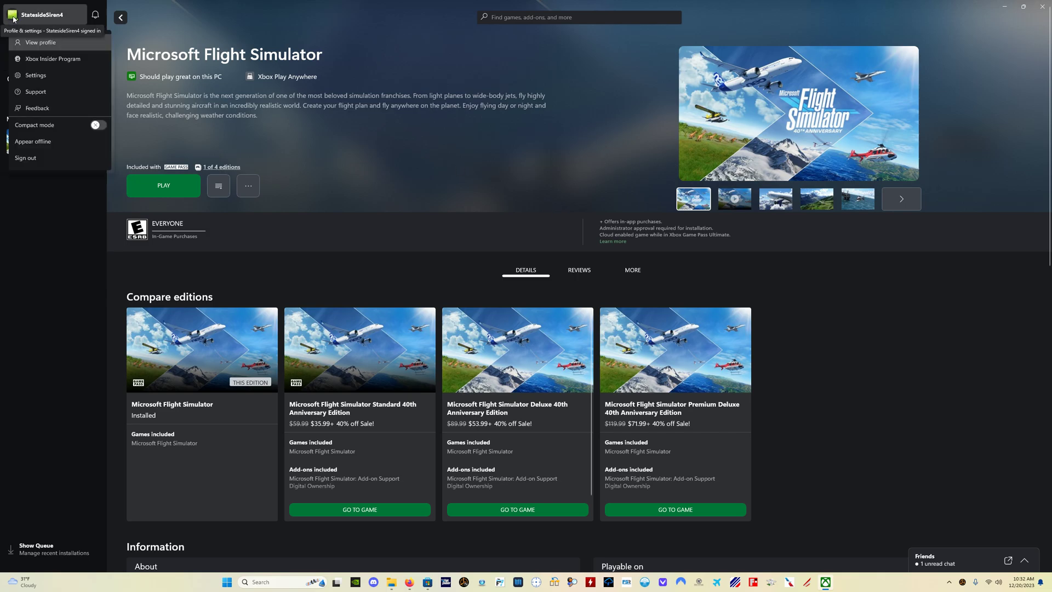
left_click(36, 77)
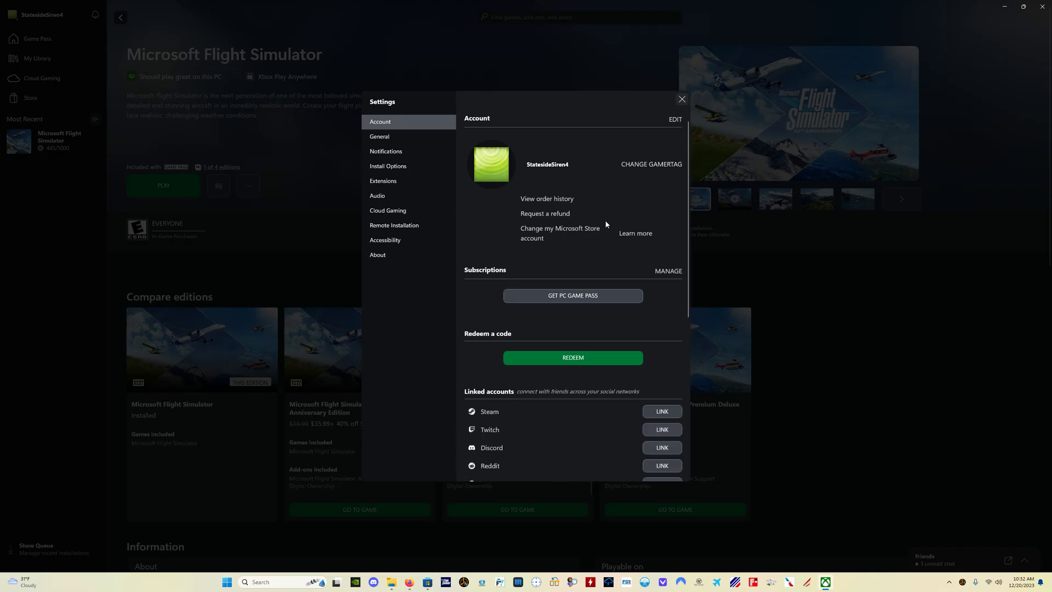
left_click(405, 141)
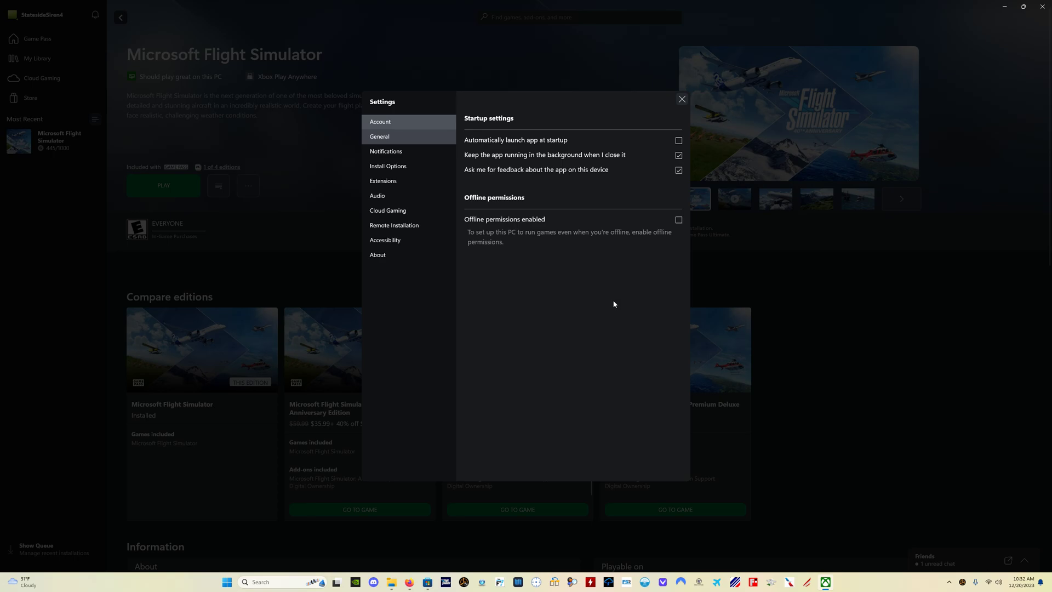
left_click(416, 171)
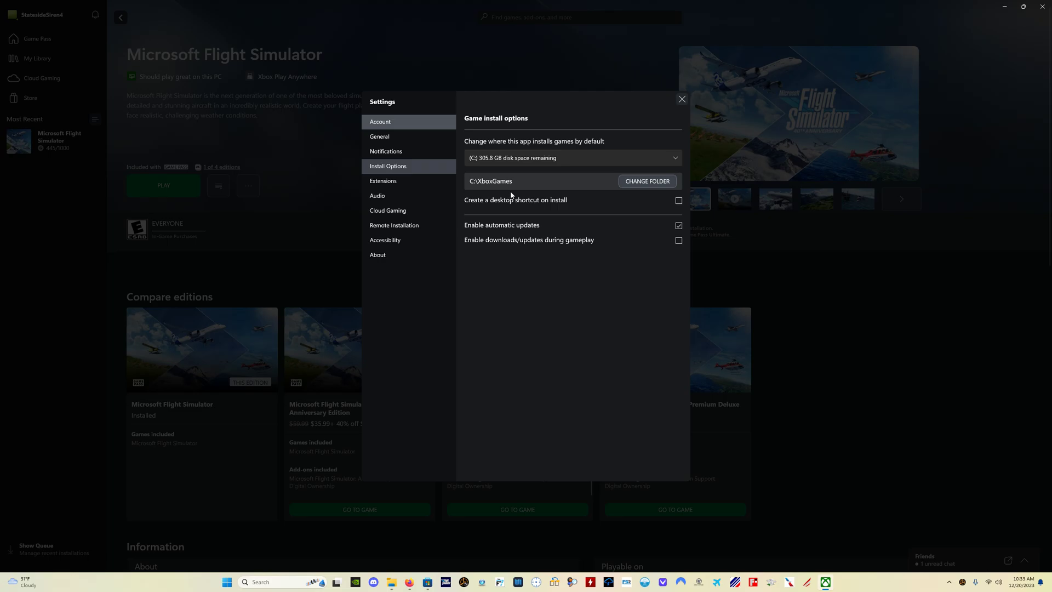
Step: Browse for a different install folder, look inside XboxGames, then cancel to keep C:\XboxGames
left_click(666, 186)
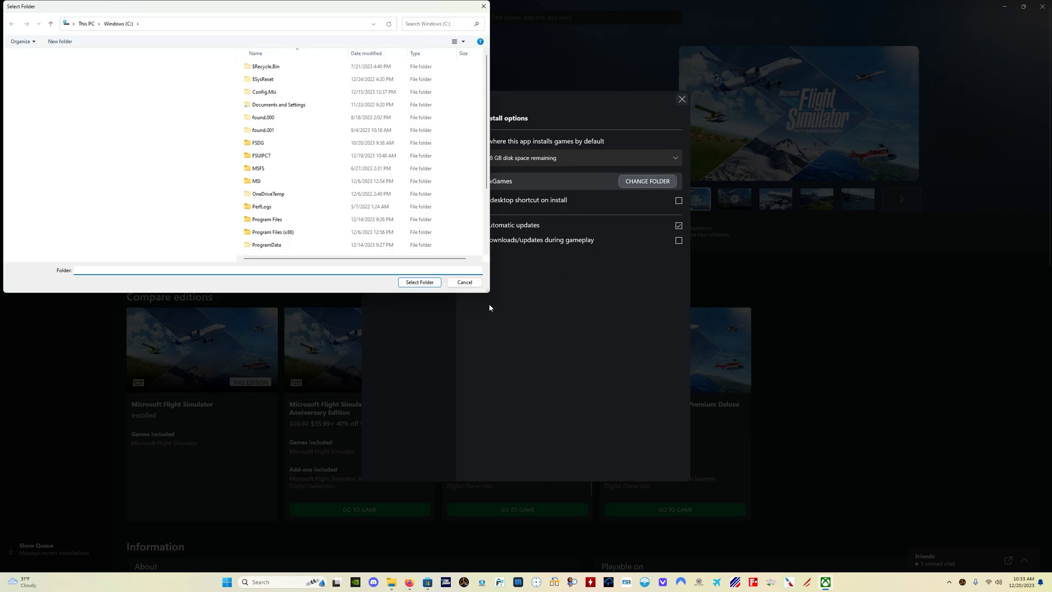
scroll(323, 170, "down", 3)
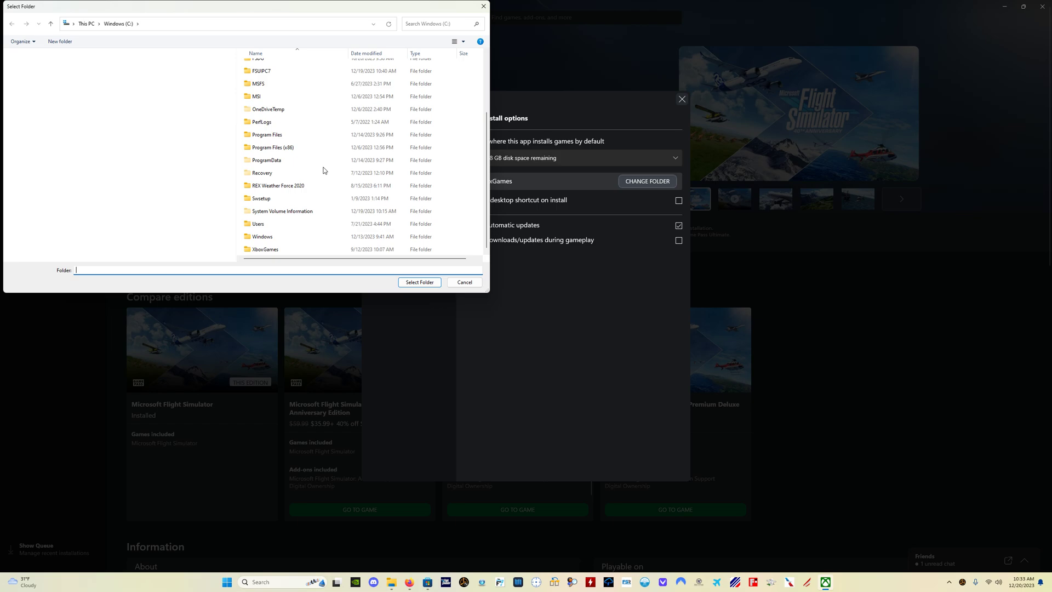
double_click(291, 250)
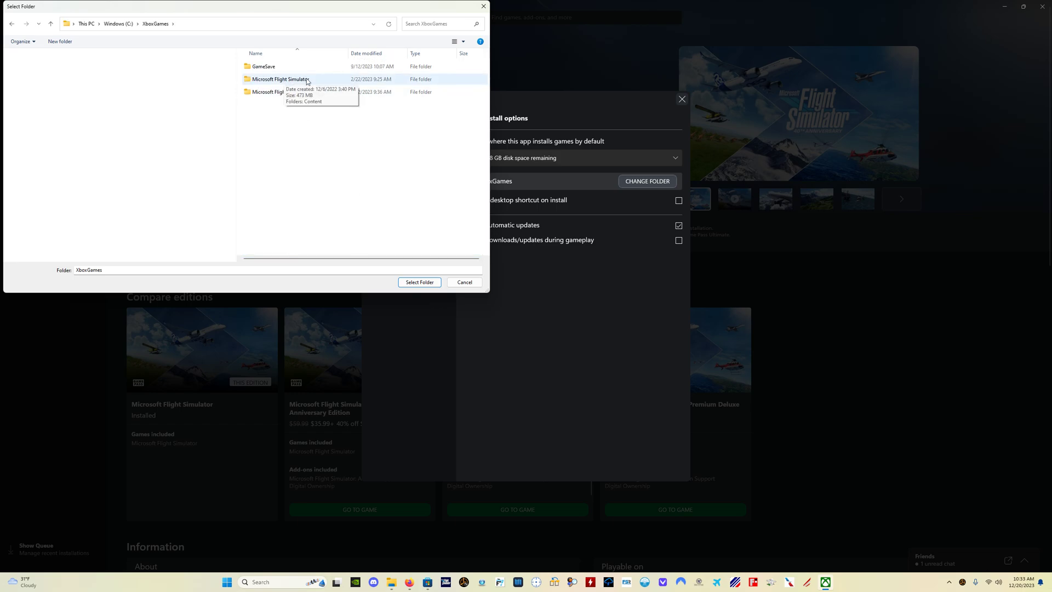
right_click(304, 155)
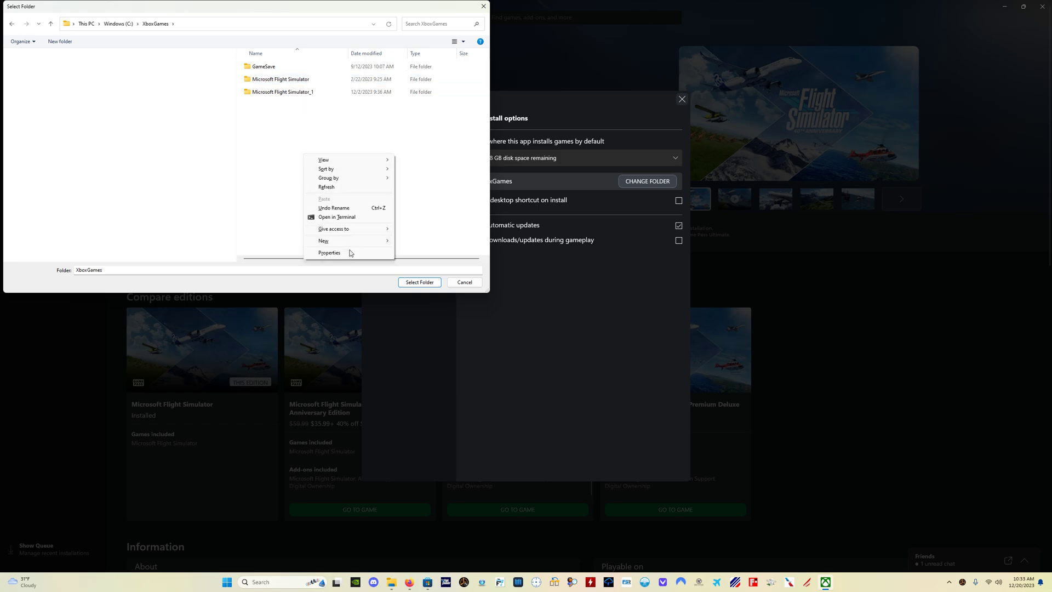
mouse_move(352, 244)
left_click(337, 125)
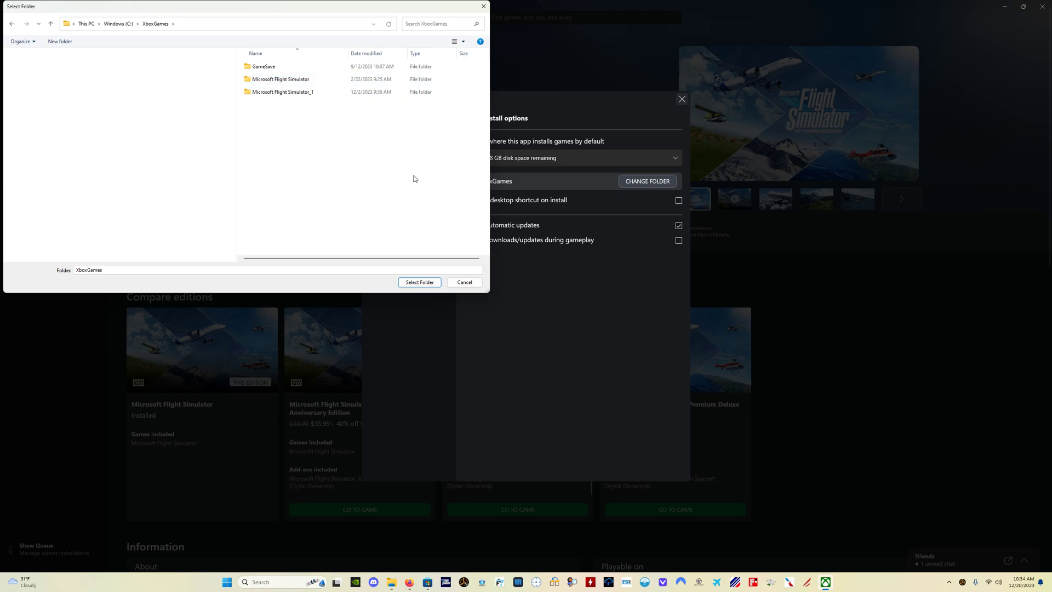
left_click(465, 282)
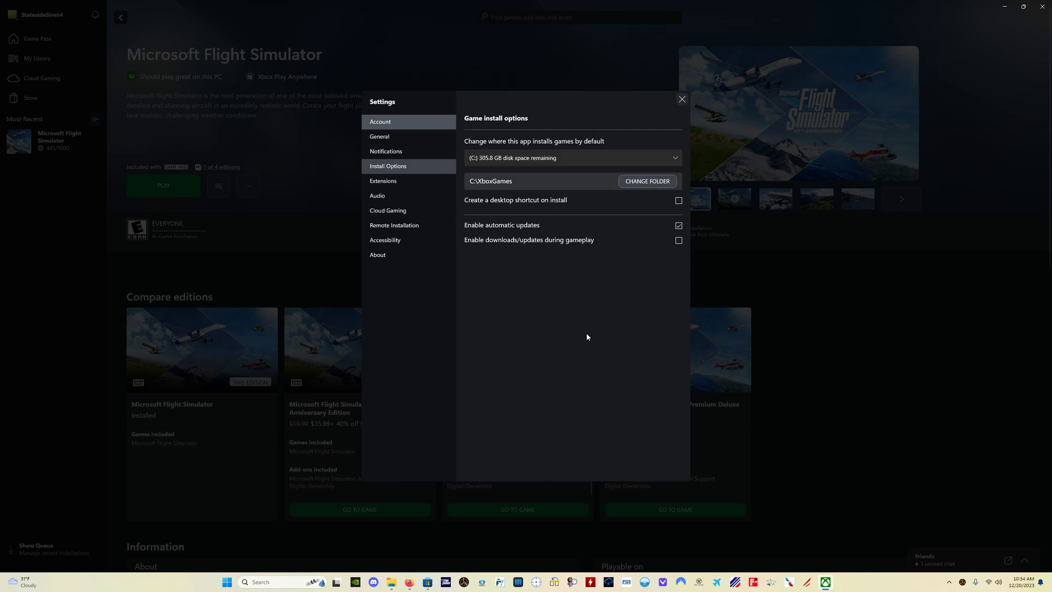
Step: Close Settings, briefly launch and close Flight Simulator from Most Recent, then open its More actions menu
left_click(681, 101)
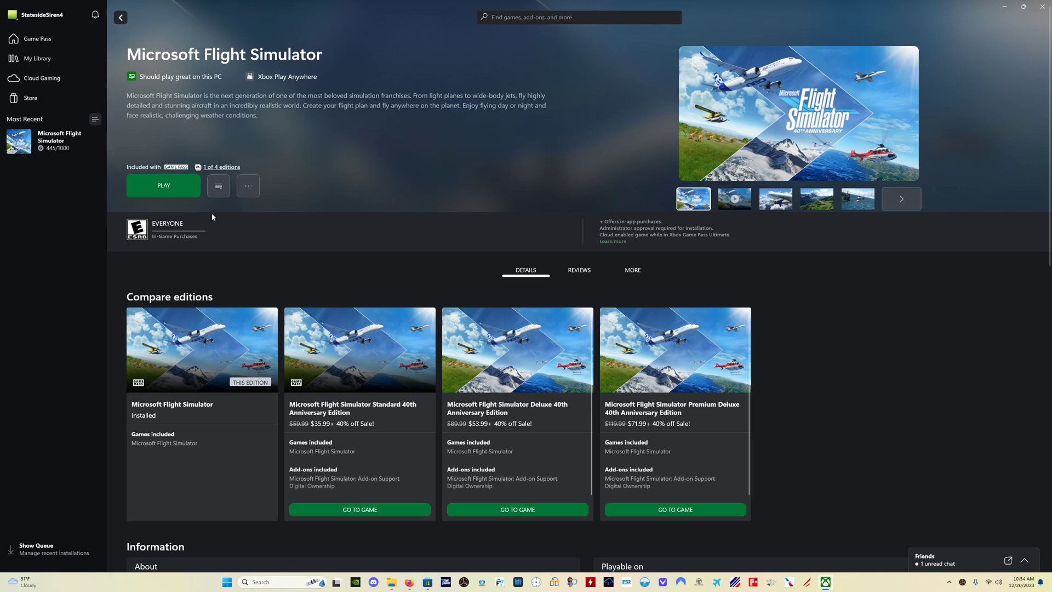
left_click(22, 146)
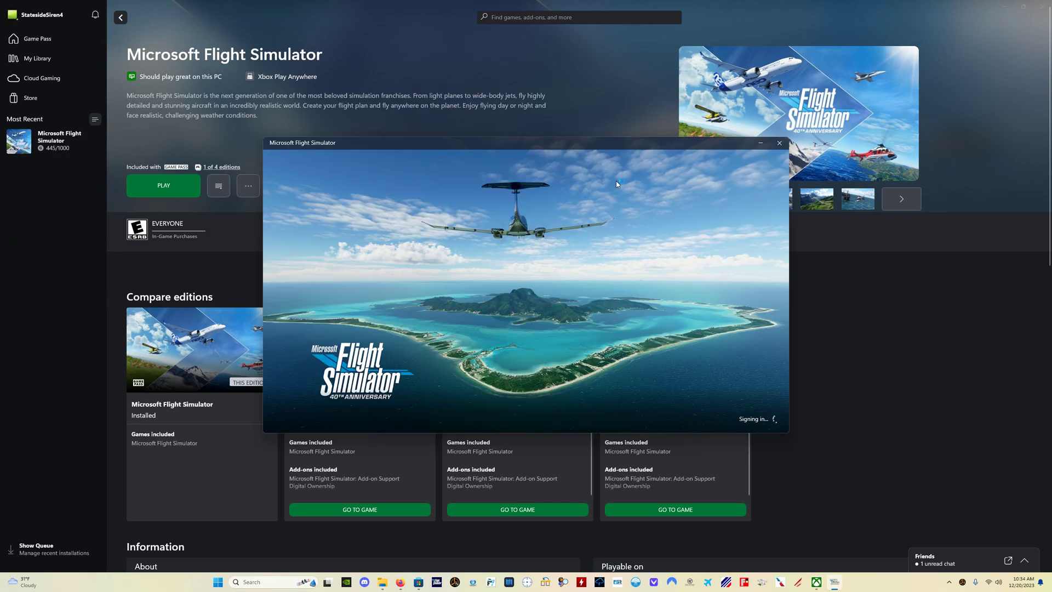
left_click(779, 142)
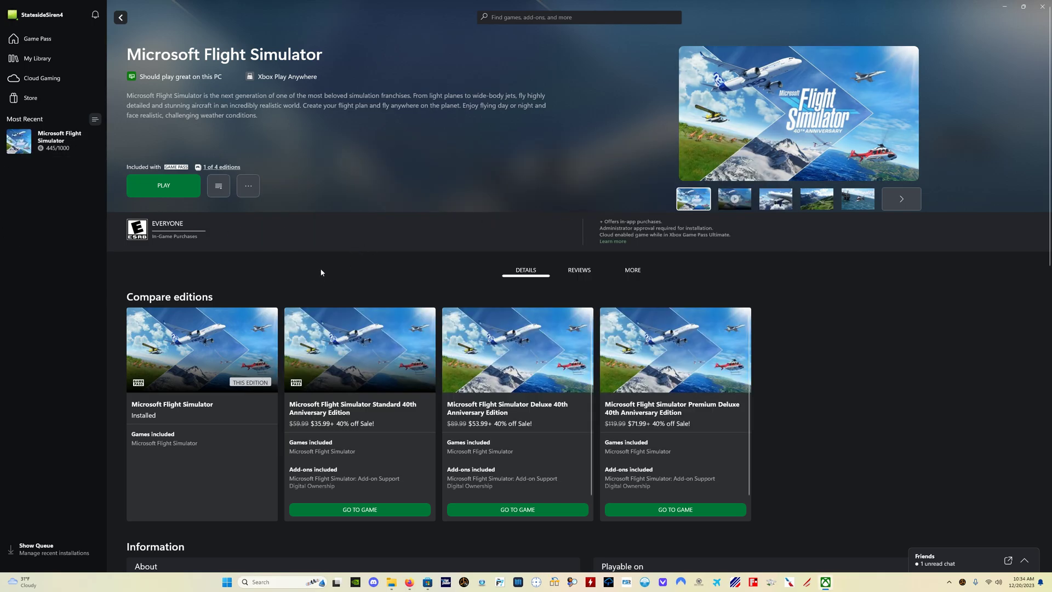
left_click(253, 188)
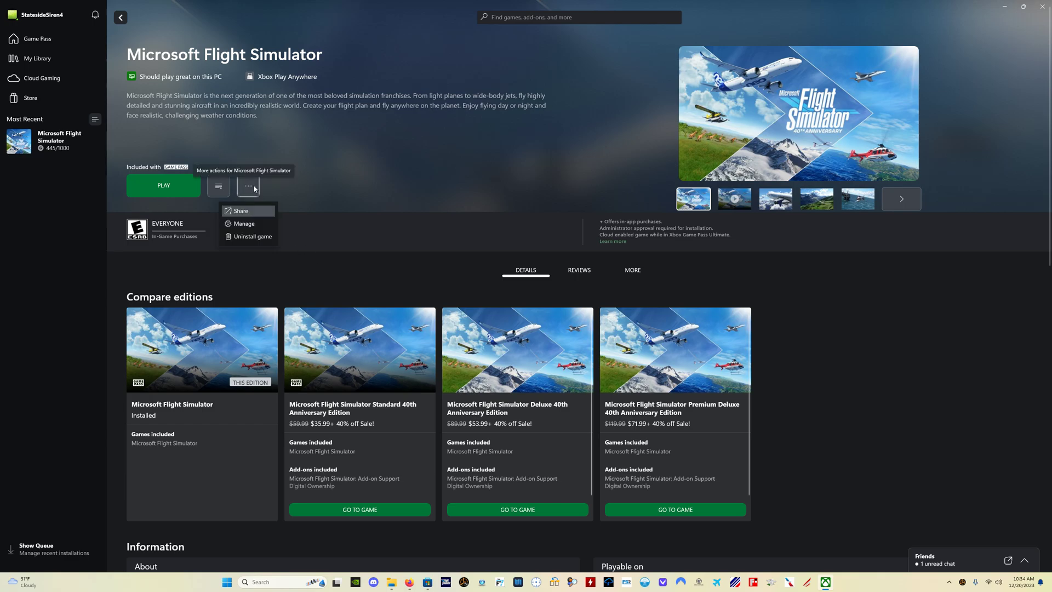
Step: Open Manage for Flight Simulator and view its Files tab: version 1.35.21.0, 2.05 GB on C:\XboxGames
left_click(246, 224)
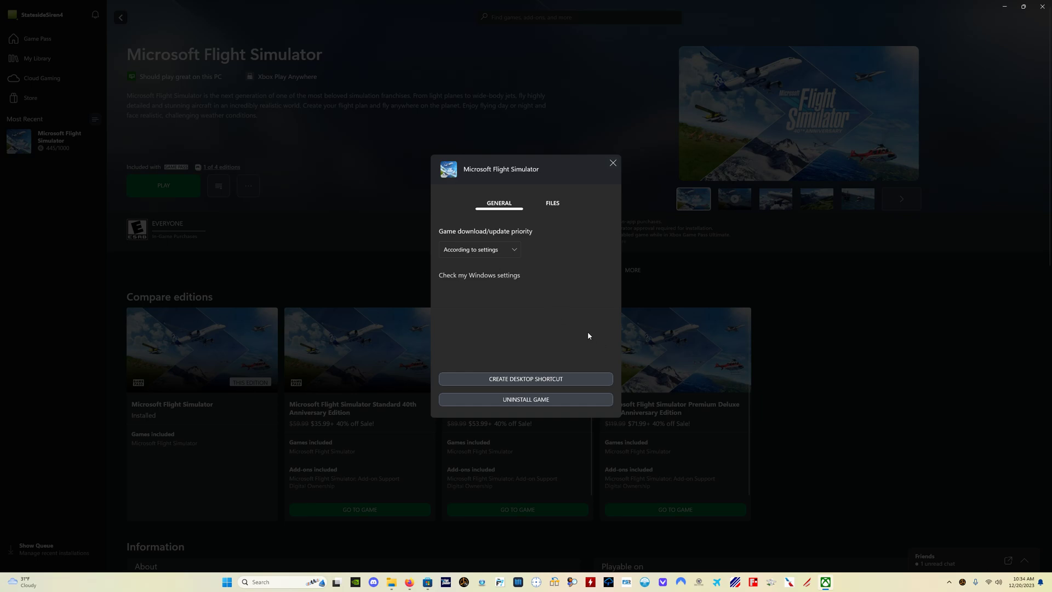
left_click(554, 203)
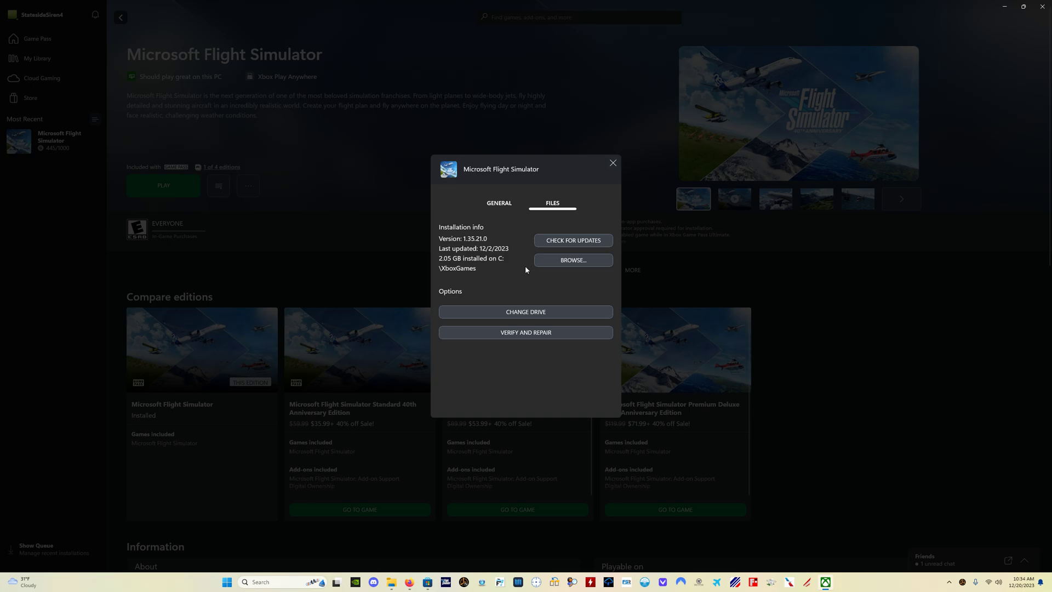
left_click(494, 205)
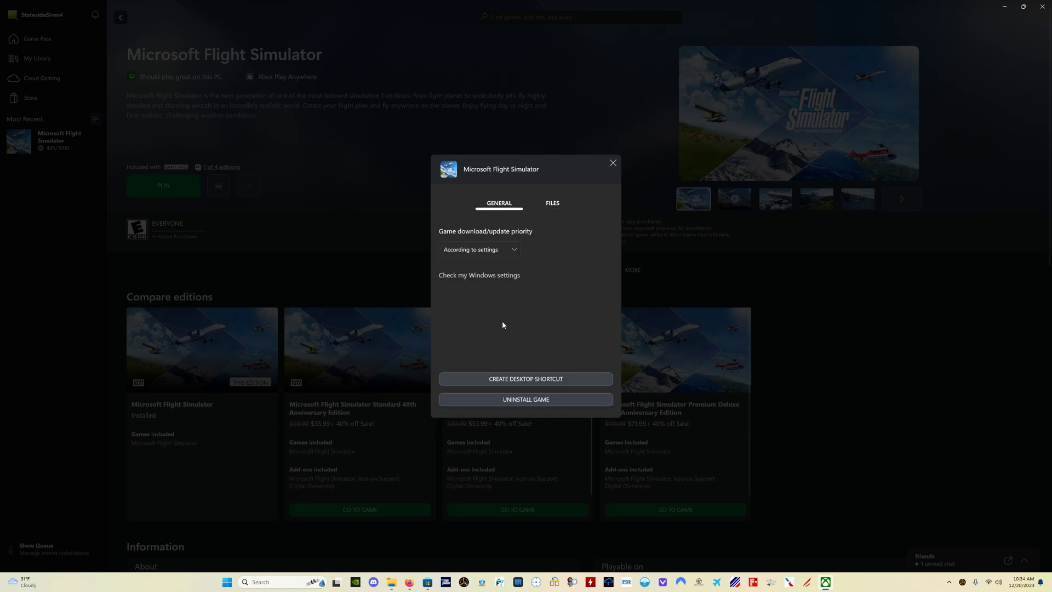
left_click(553, 207)
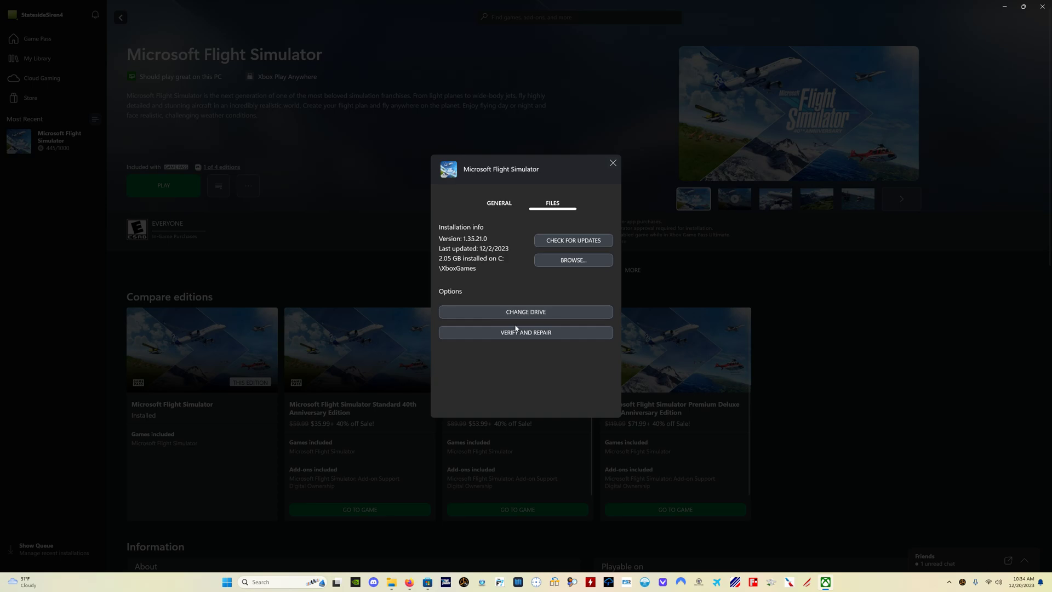
Step: Browse to C:\XboxGames in File Explorer, select the Flight Simulator folder, close it, then reopen and close
left_click(603, 259)
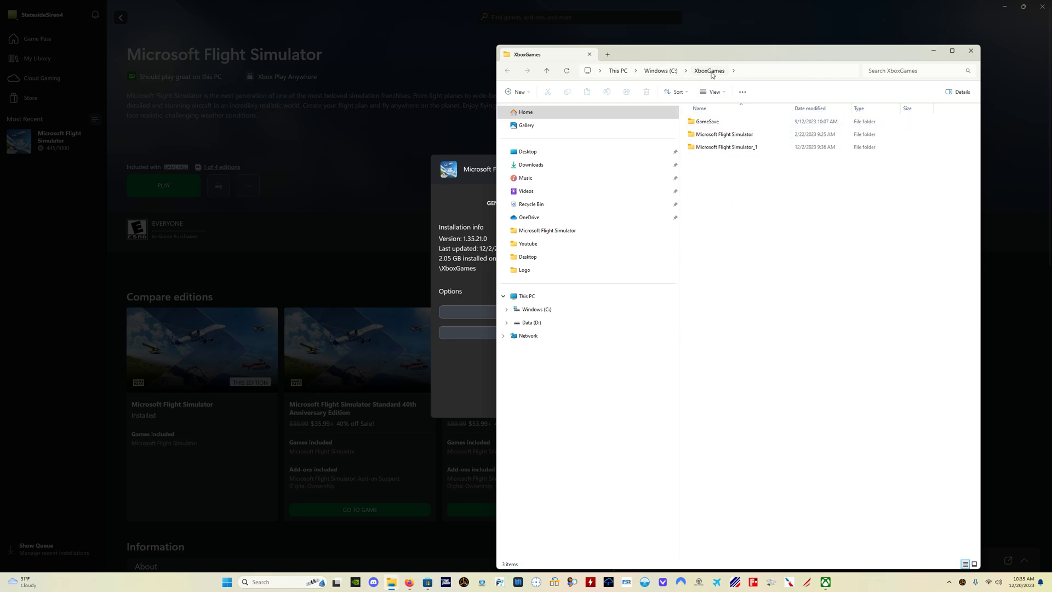
left_click(711, 138)
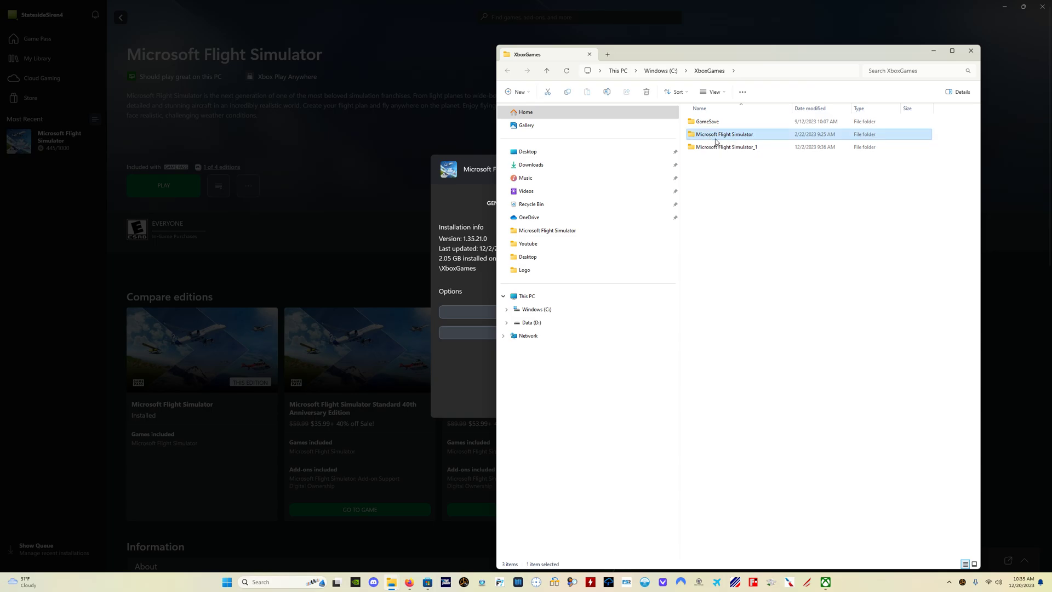
left_click(974, 52)
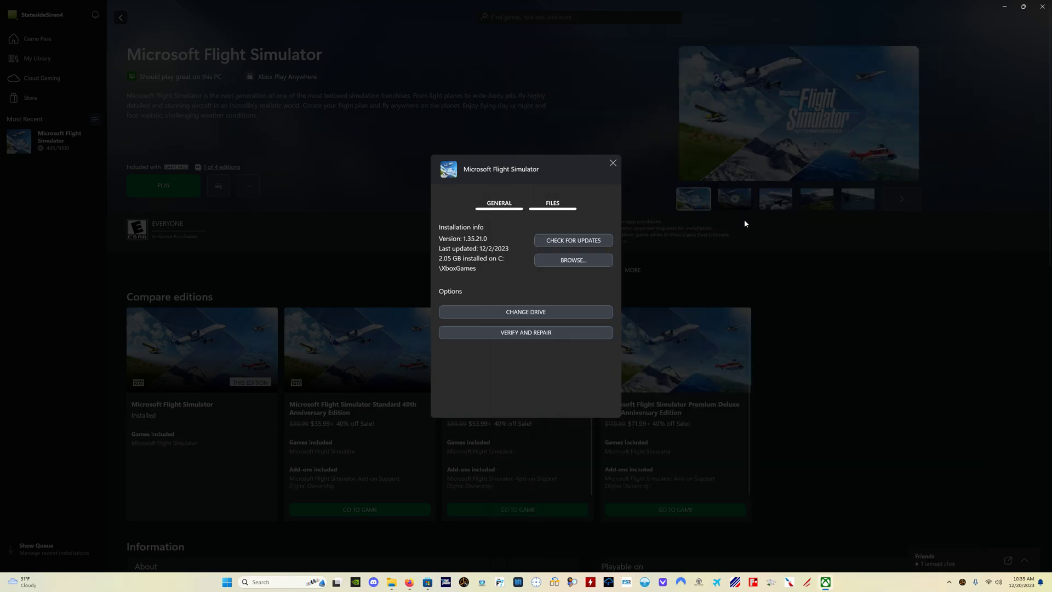
left_click(580, 262)
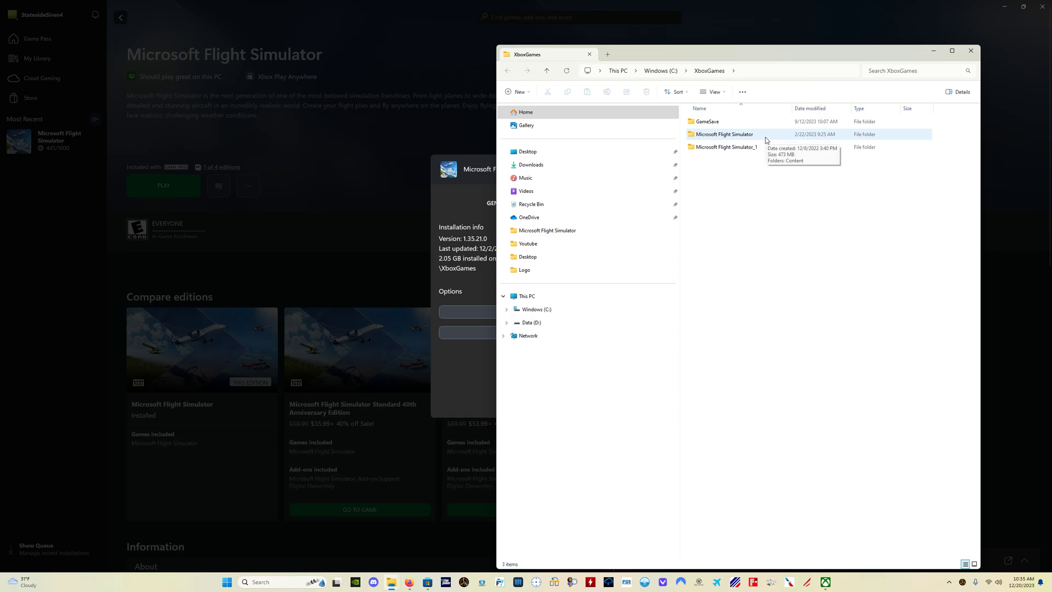
left_click(972, 50)
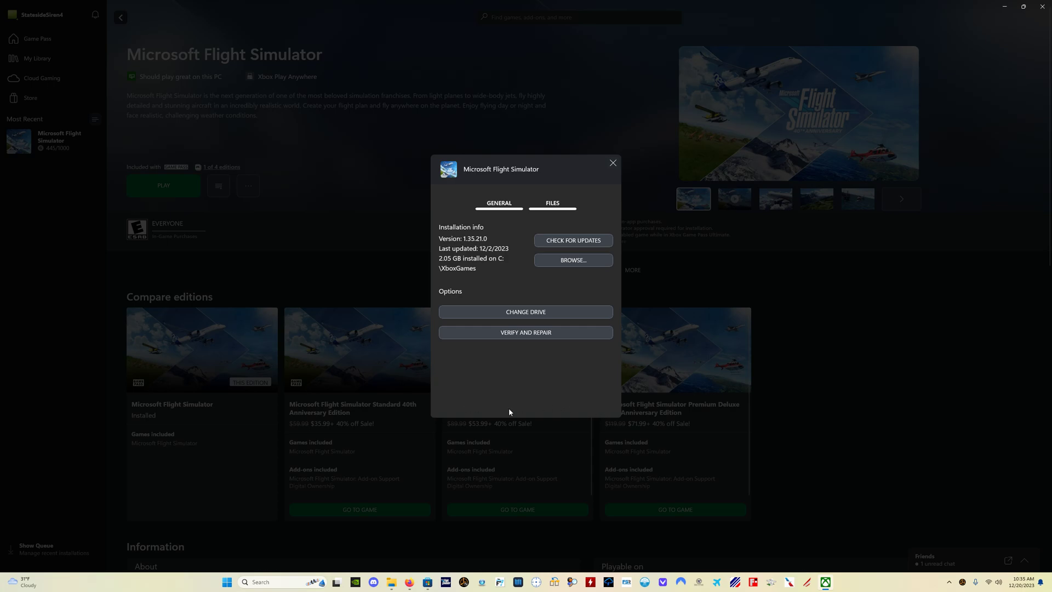
Step: Switch back to the C:\XboxGames Explorer window, select the Flight Simulator folder, and expand then collapse Windows
key("alt+Tab")
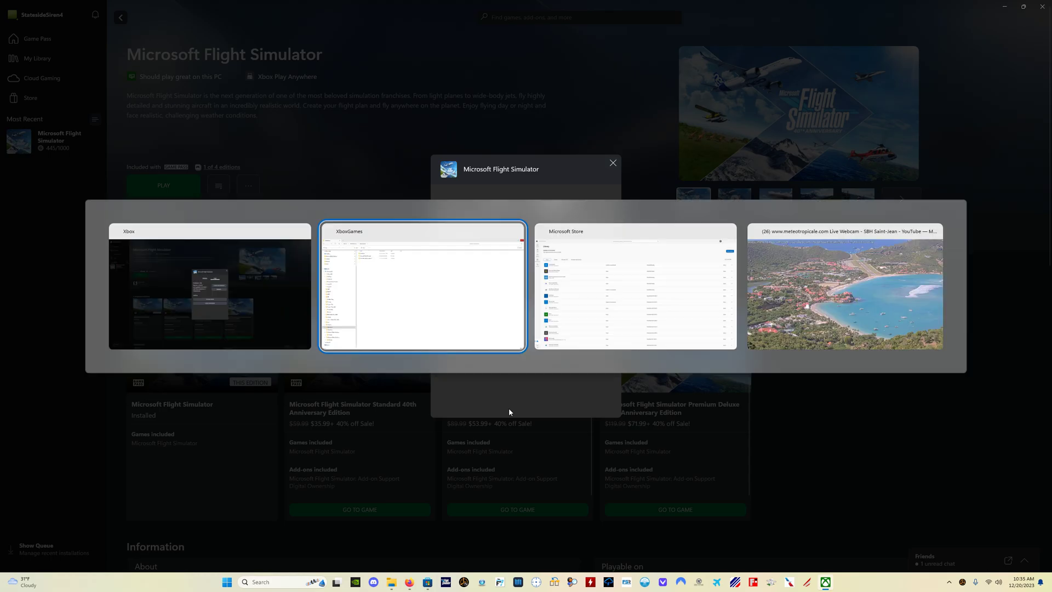
key("alt+Tab")
key("alt+shift+Tab")
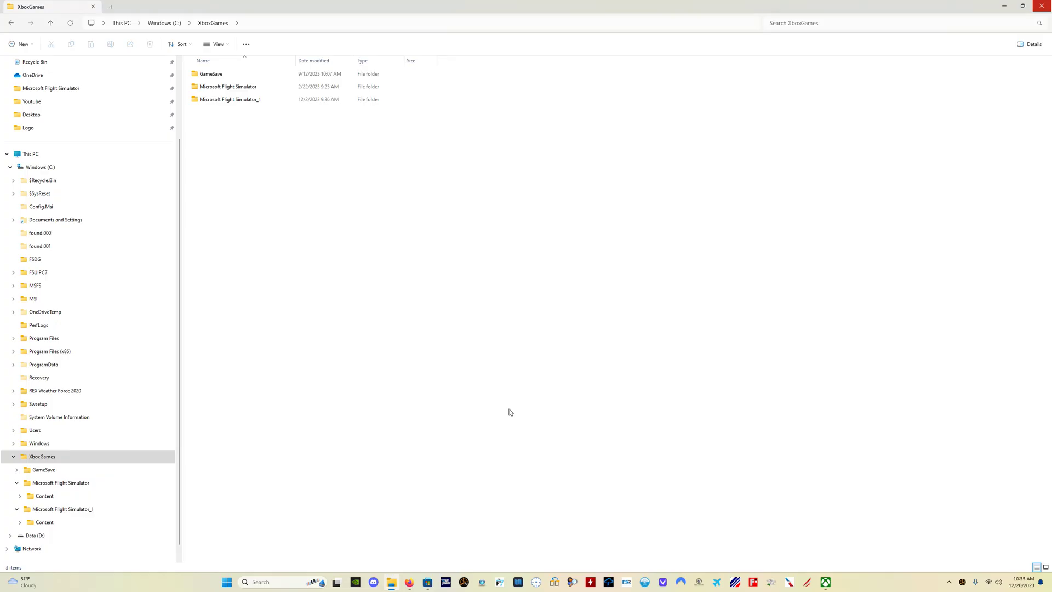
left_click(232, 91)
left_click(14, 443)
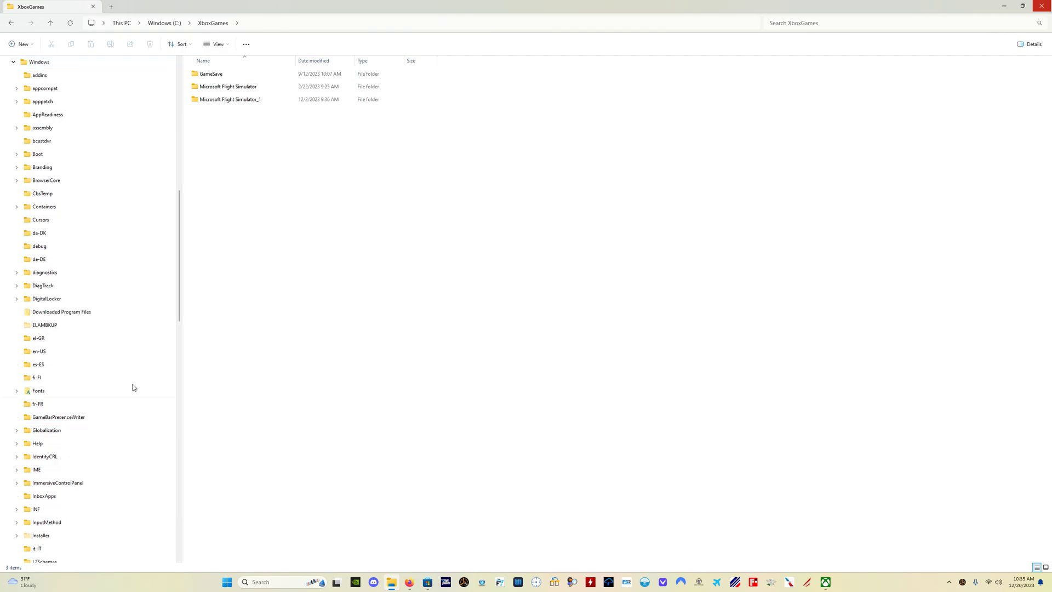
scroll(131, 389, "down", 20)
scroll(112, 402, "down", 2)
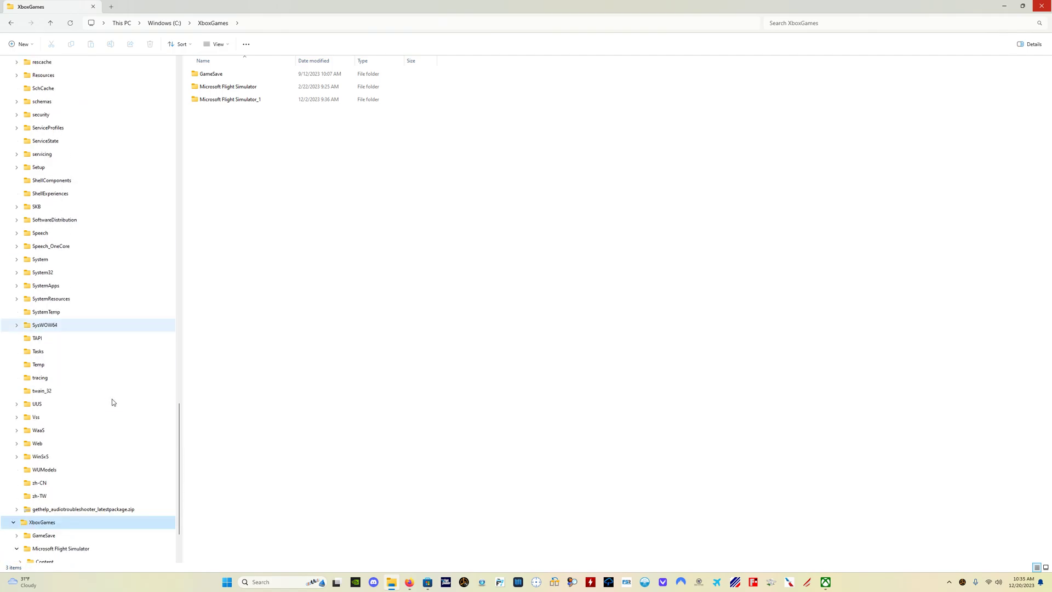
scroll(113, 402, "up", 20)
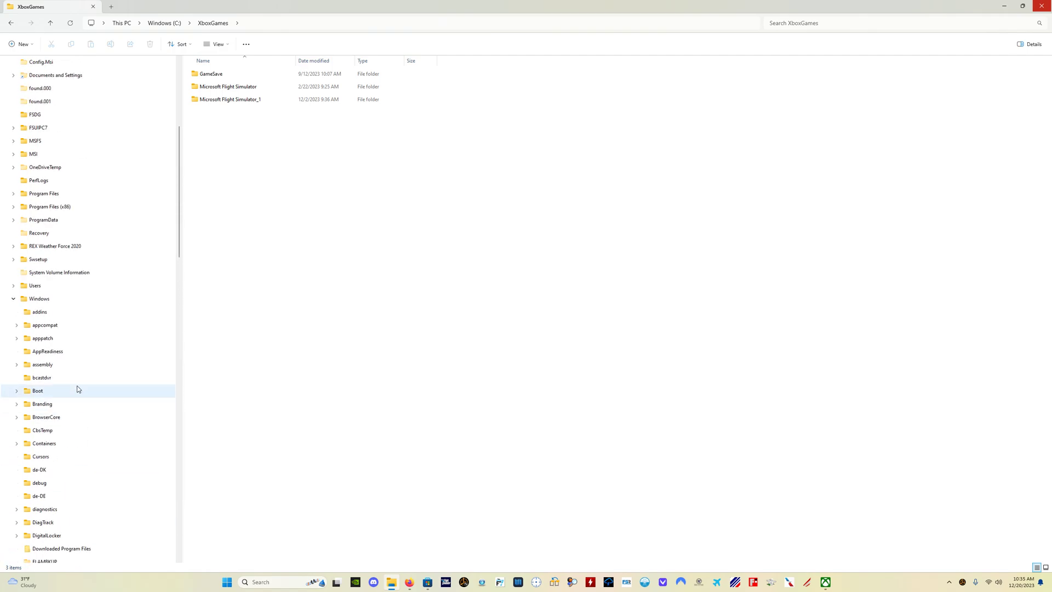
left_click(15, 299)
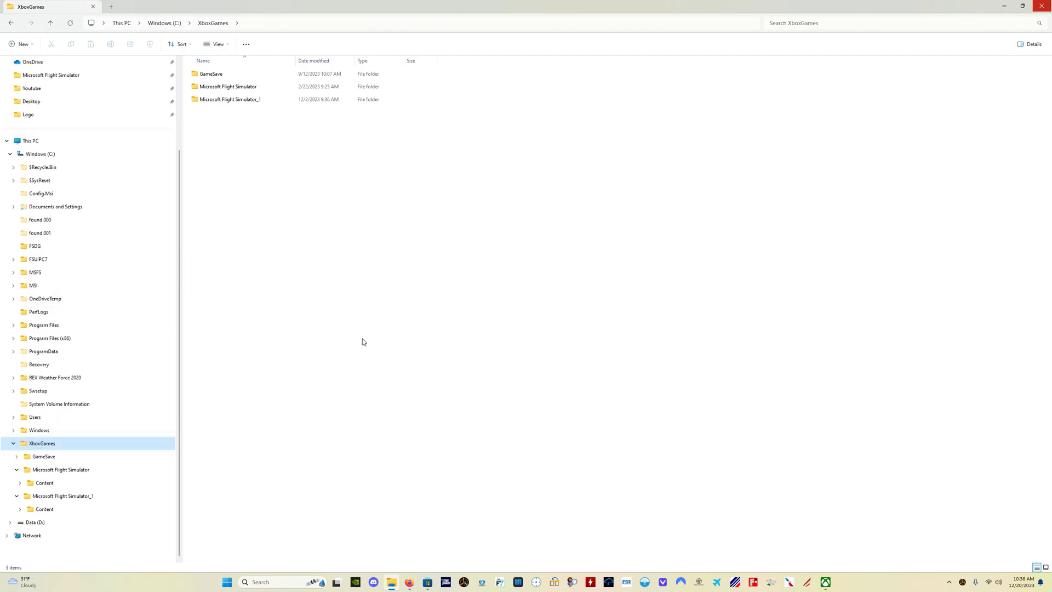